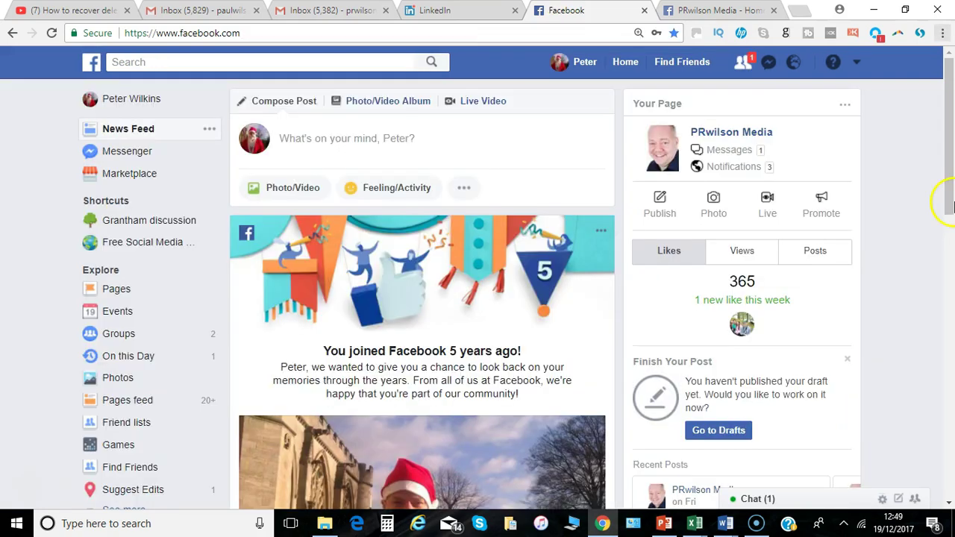
Open Settings from the header menu and go to the Ads preferences page.
{"action": "left_click", "coordinate": [858, 63]}
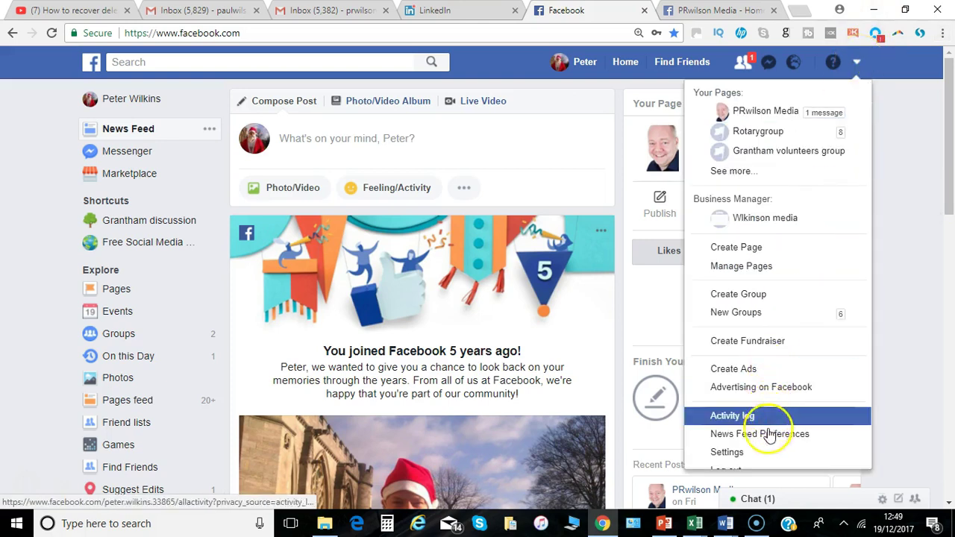
{"action": "left_click", "coordinate": [767, 452]}
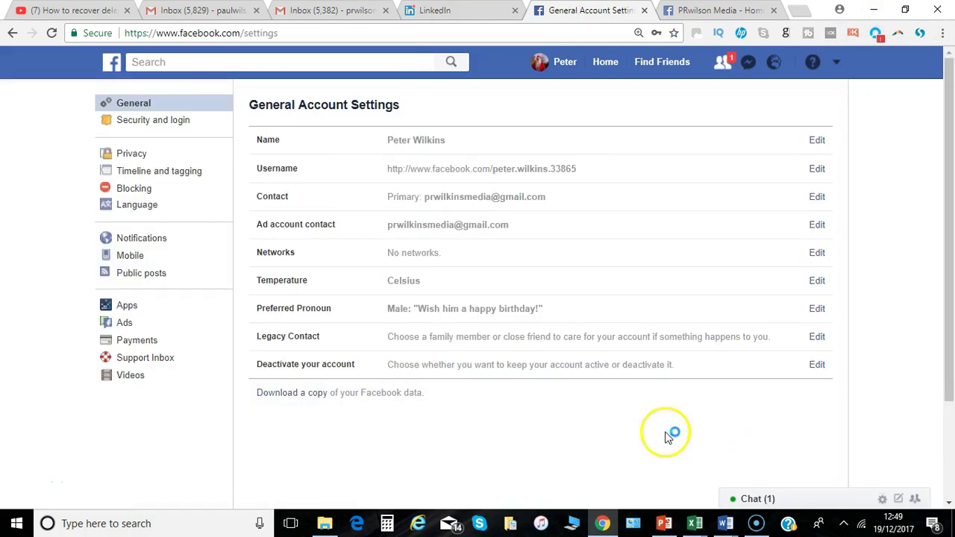
{"action": "left_click", "coordinate": [127, 327]}
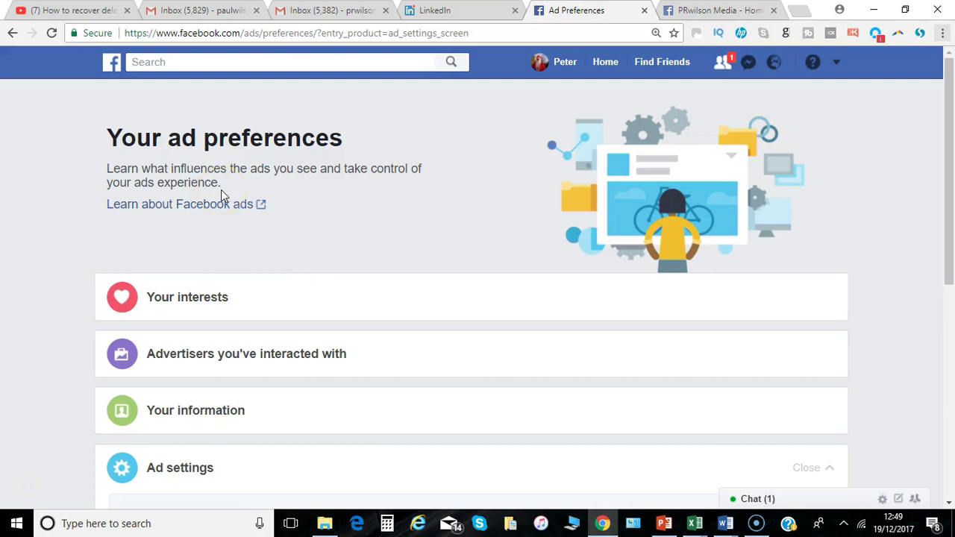
{"action": "left_click", "coordinate": [220, 210]}
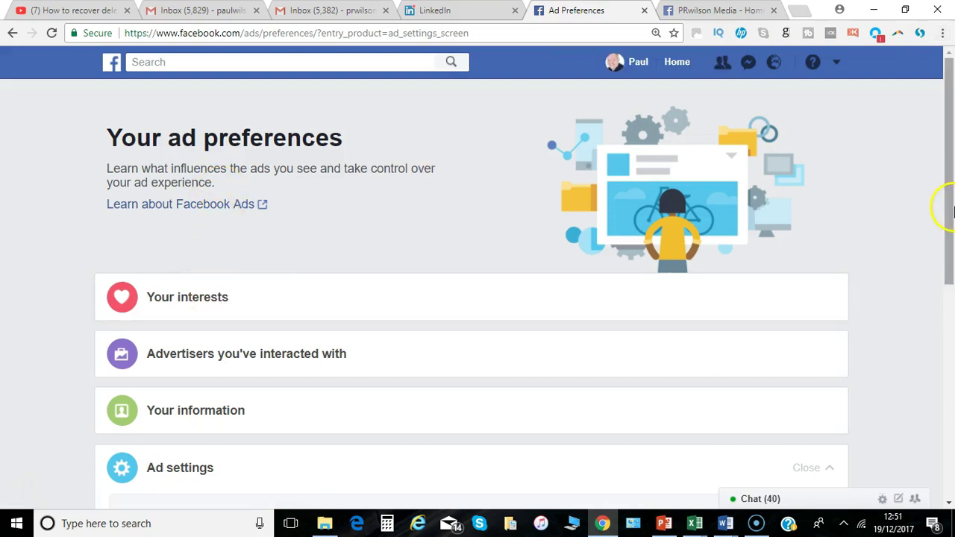
{"action": "left_click_drag", "start_coordinate": [942, 207], "coordinate": [942, 247]}
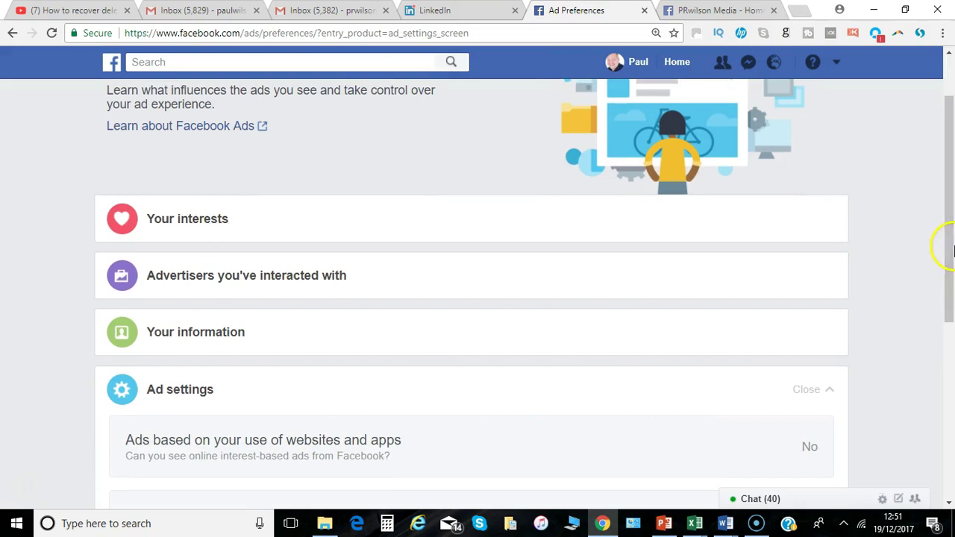
Expand Your interests, view the Entrepreneurship example ads and rate them.
{"action": "left_click", "coordinate": [177, 224]}
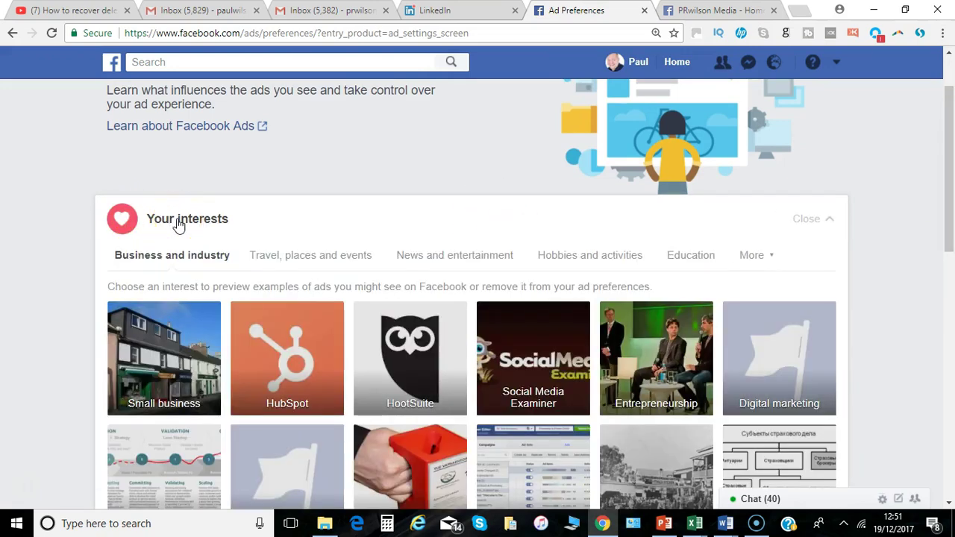
{"action": "mouse_move", "coordinate": [200, 381]}
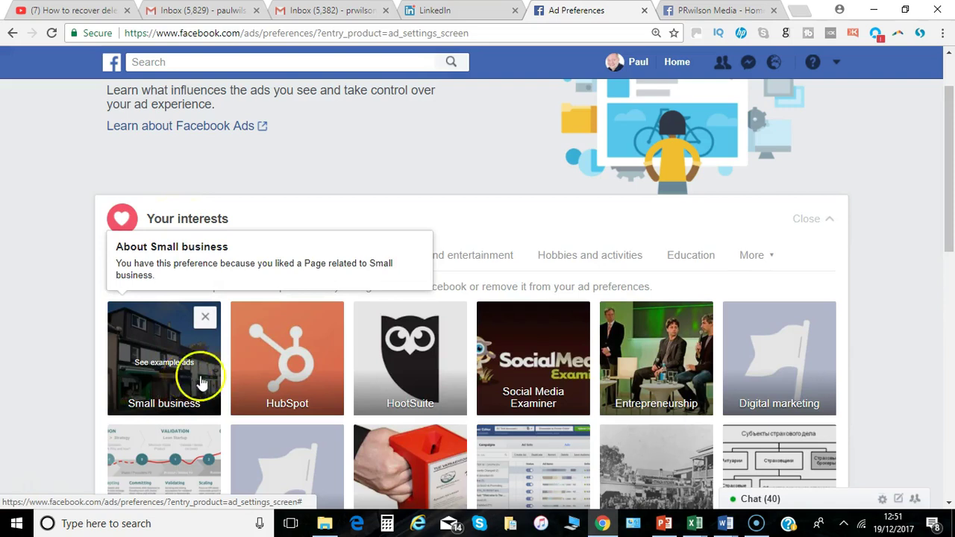
{"action": "mouse_move", "coordinate": [392, 369]}
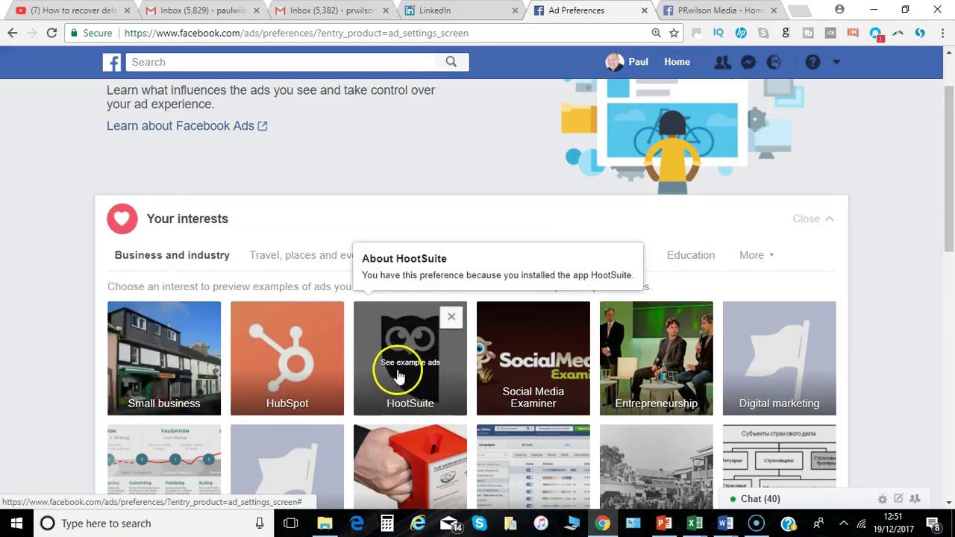
{"action": "mouse_move", "coordinate": [621, 367]}
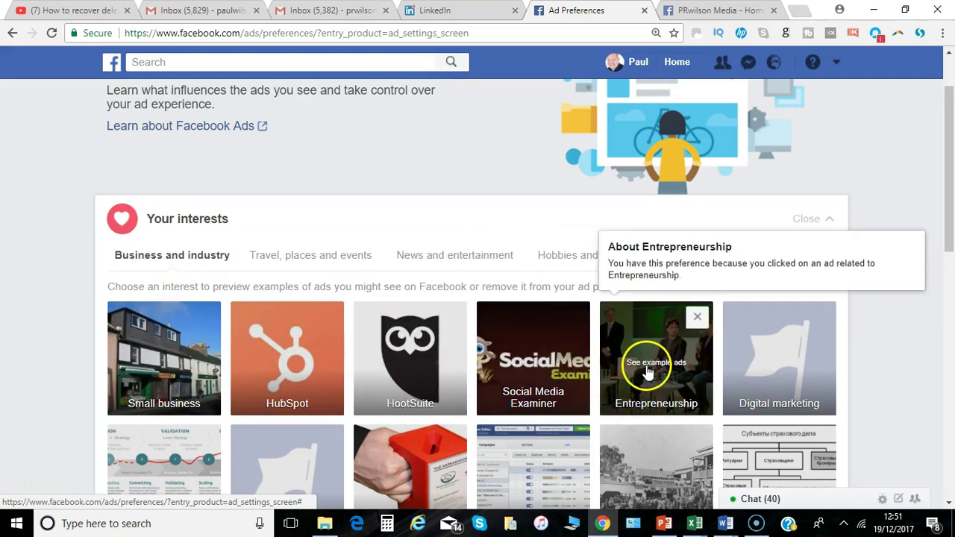
{"action": "left_click", "coordinate": [654, 370]}
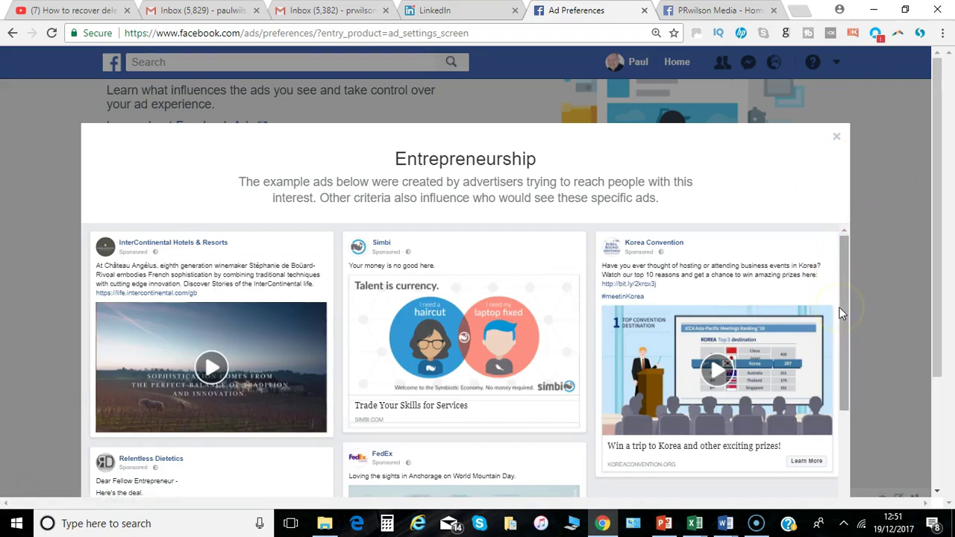
{"action": "scroll", "coordinate": [841, 313], "scroll_direction": "down", "scroll_amount": 2}
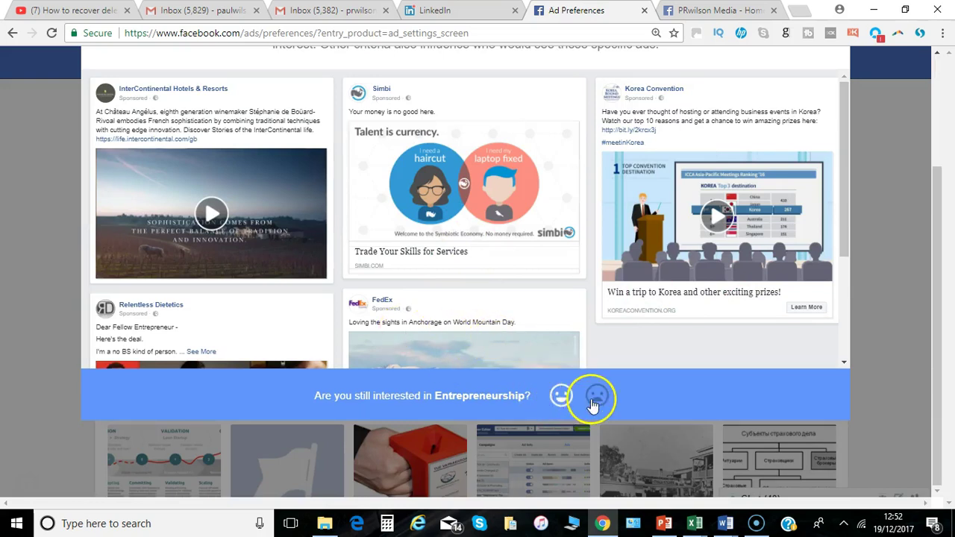
{"action": "left_click", "coordinate": [561, 397]}
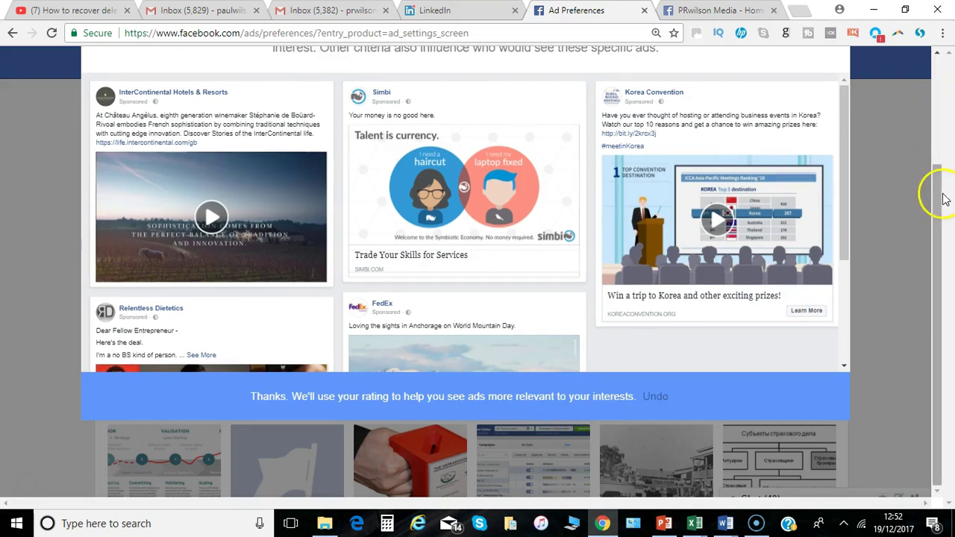
{"action": "left_click_drag", "start_coordinate": [932, 197], "coordinate": [923, 70]}
{"action": "left_click", "coordinate": [837, 137]}
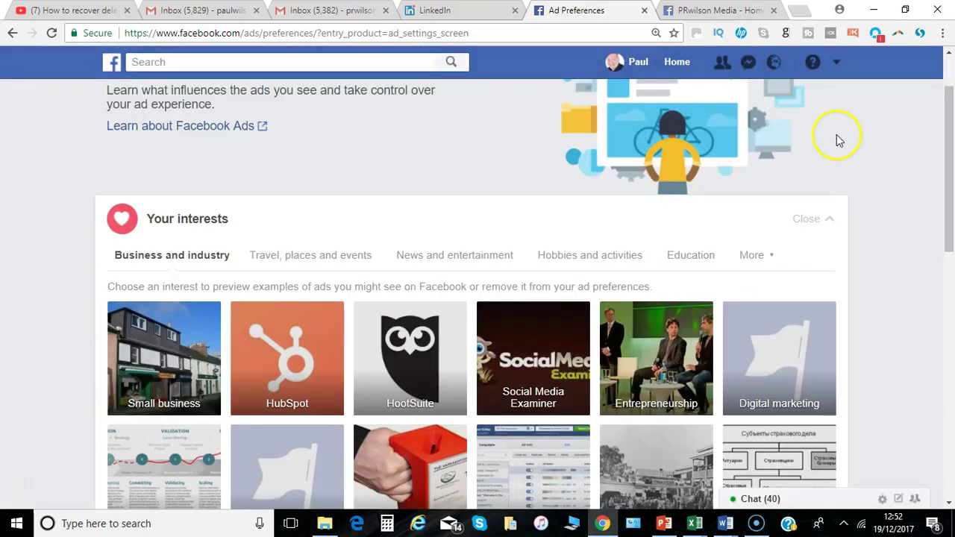
Browse the Travel, places and events and News and entertainment interests, then collapse the section.
{"action": "left_click", "coordinate": [312, 265]}
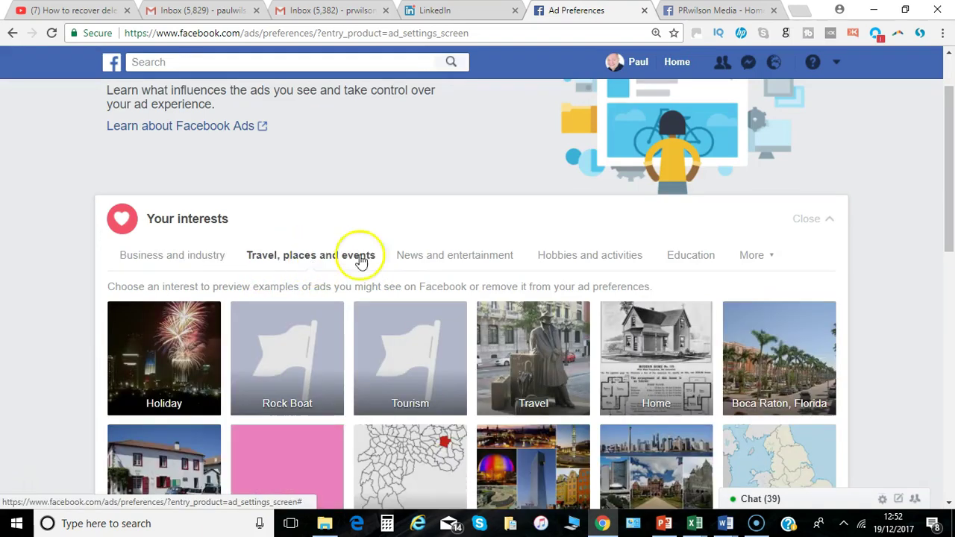
{"action": "left_click", "coordinate": [438, 260]}
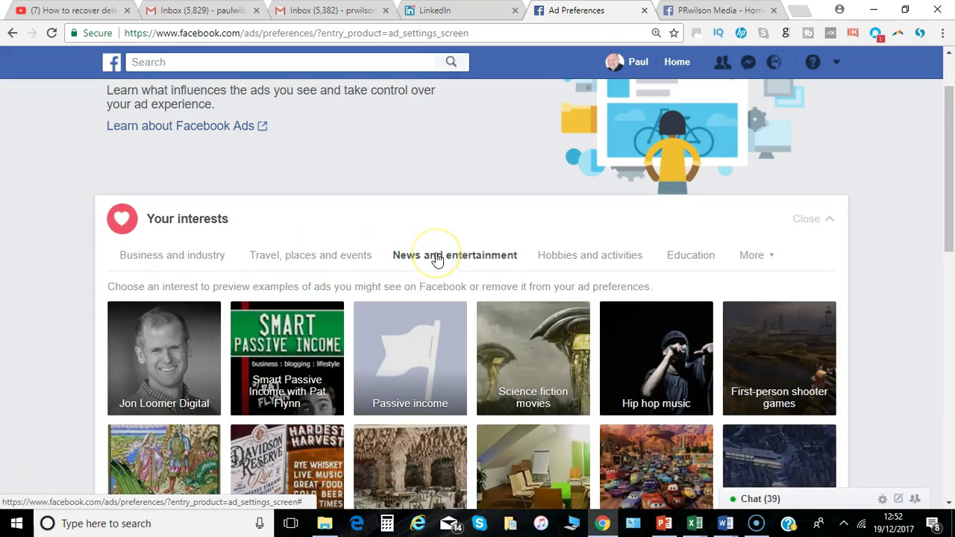
{"action": "left_click", "coordinate": [813, 226]}
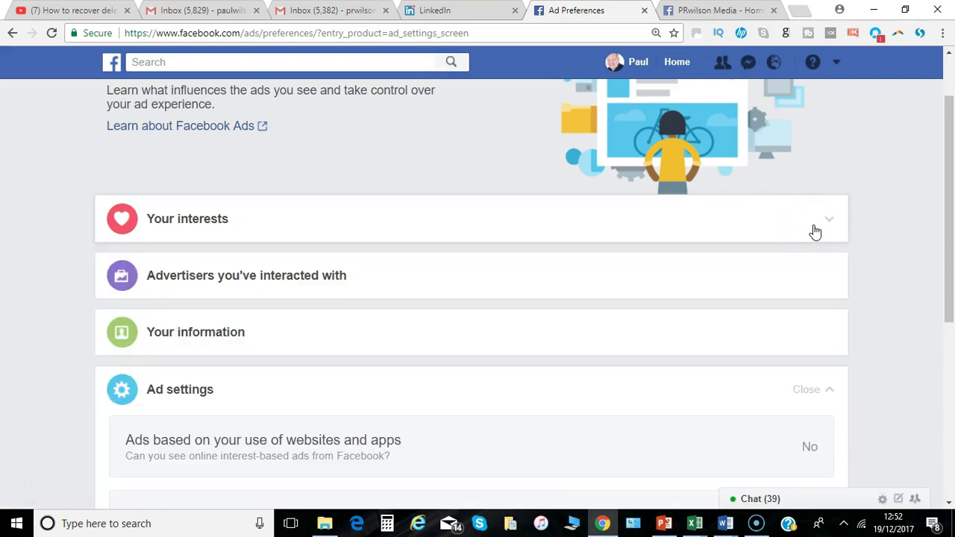
Browse the 'Whose website you've used', 'Whom you've visited' and 'Whose ads you've clicked' advertiser tabs, ending on 'Whom you've visited'.
{"action": "left_click", "coordinate": [238, 280]}
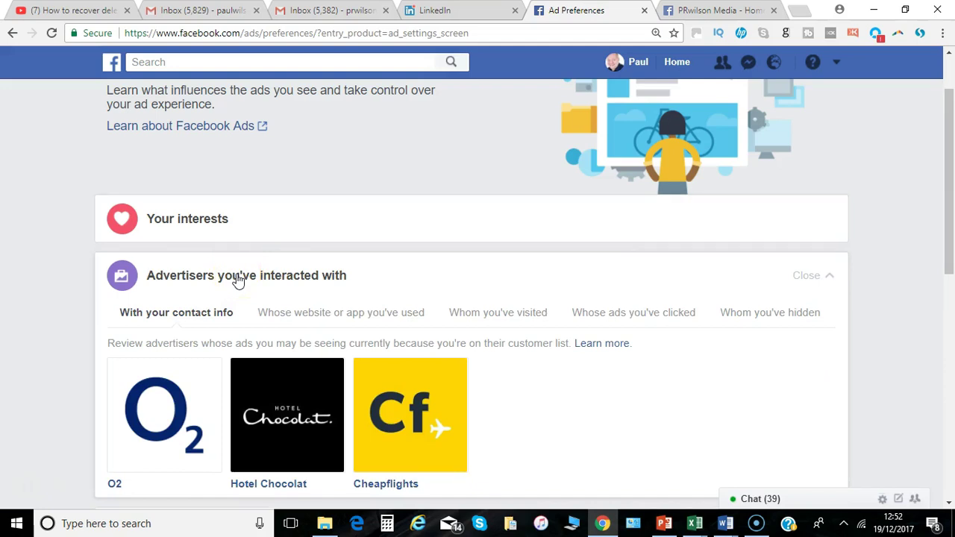
{"action": "mouse_move", "coordinate": [277, 422]}
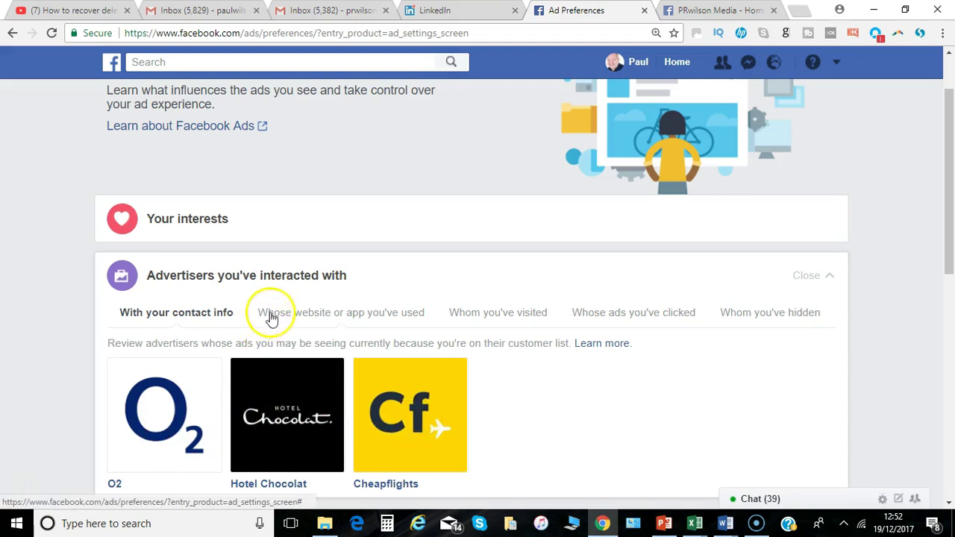
{"action": "left_click", "coordinate": [294, 316]}
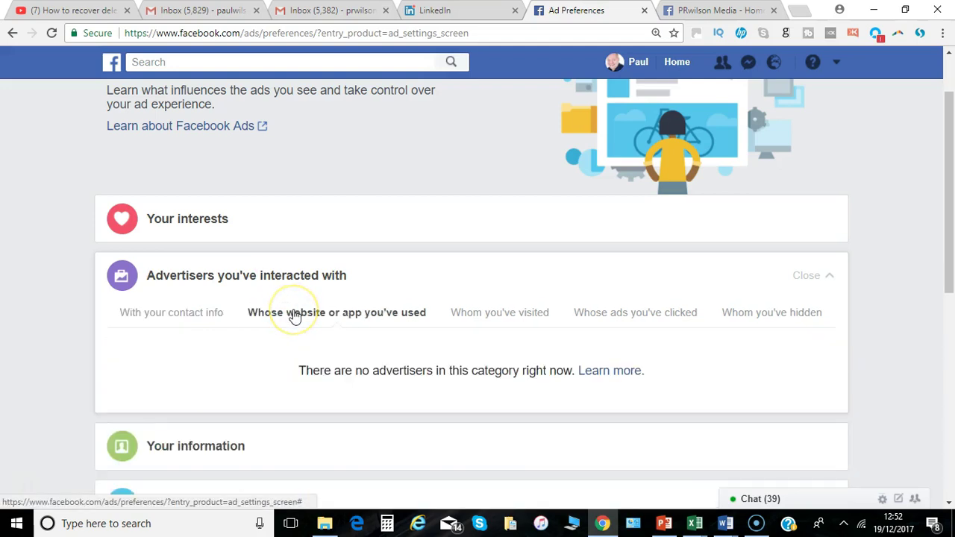
{"action": "left_click", "coordinate": [504, 316]}
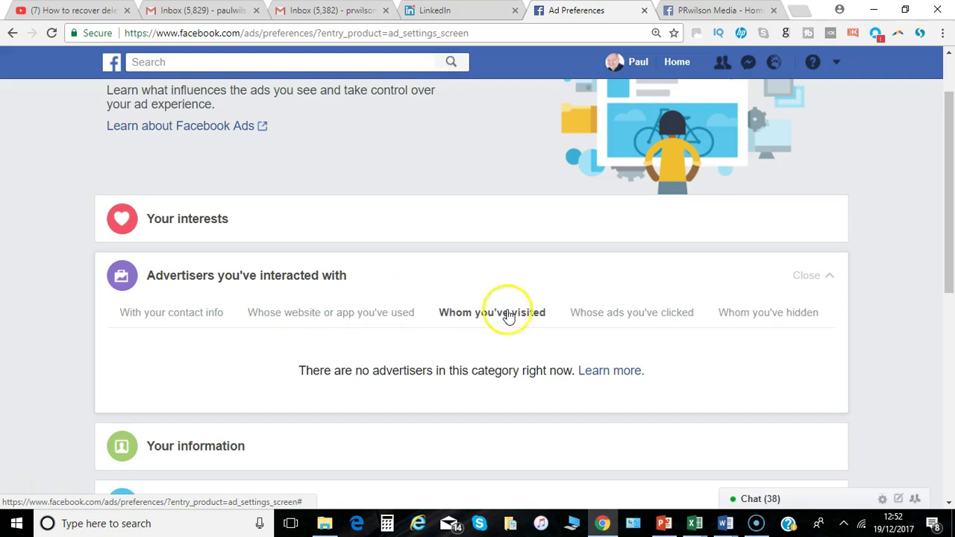
{"action": "left_click", "coordinate": [597, 315]}
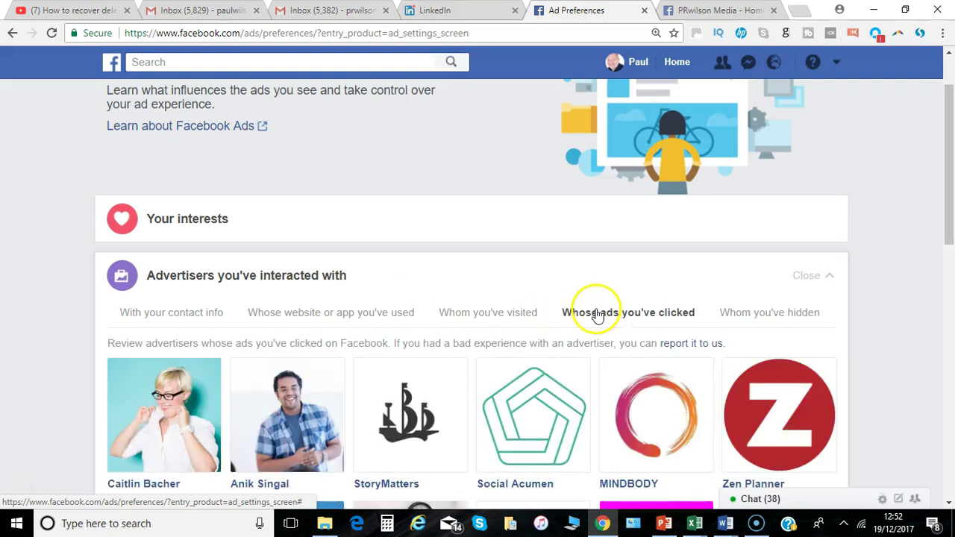
{"action": "left_click", "coordinate": [513, 310]}
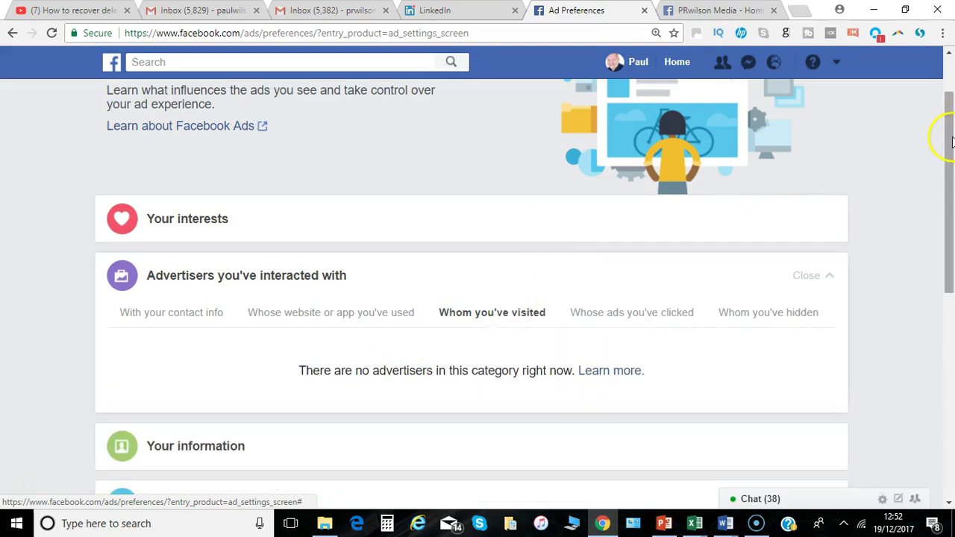
{"action": "left_click_drag", "start_coordinate": [950, 141], "coordinate": [953, 223]}
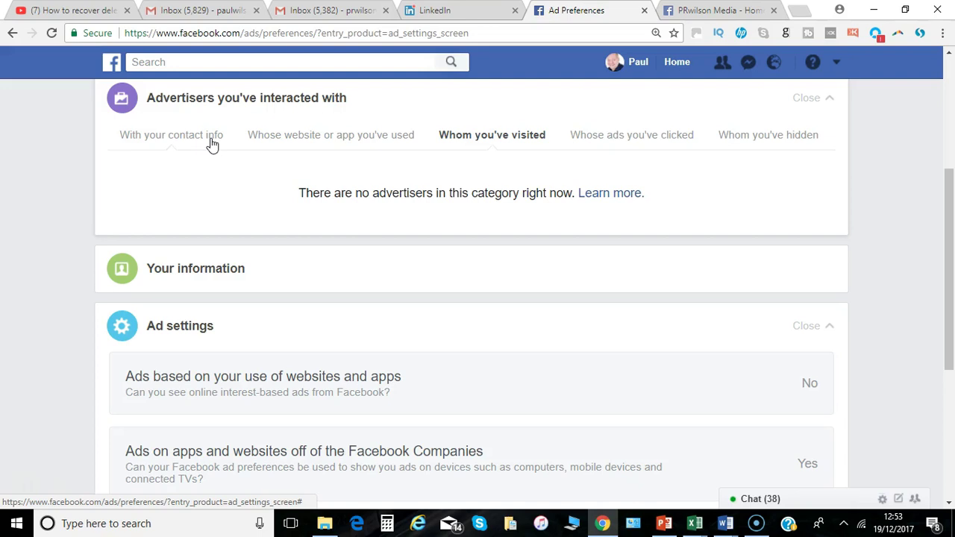
Under Your information, switch off the Education and Job title ad toggles.
{"action": "left_click", "coordinate": [199, 273]}
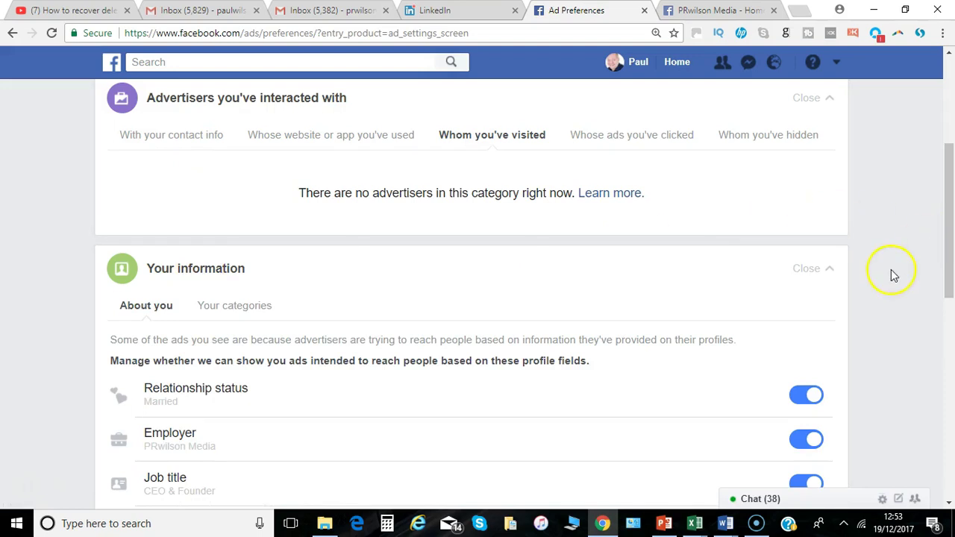
{"action": "scroll", "coordinate": [942, 249], "scroll_direction": "down", "scroll_amount": 2}
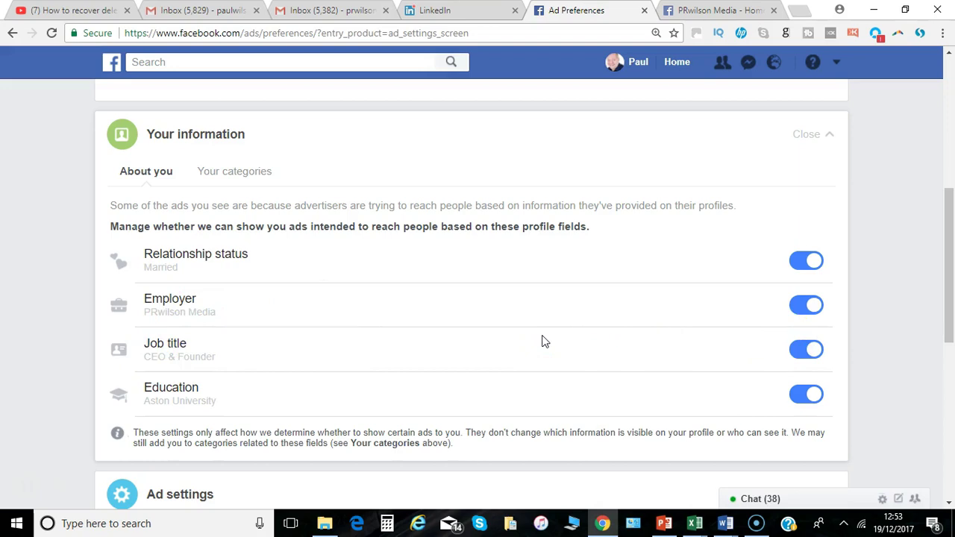
{"action": "left_click", "coordinate": [805, 401]}
{"action": "left_click", "coordinate": [805, 351]}
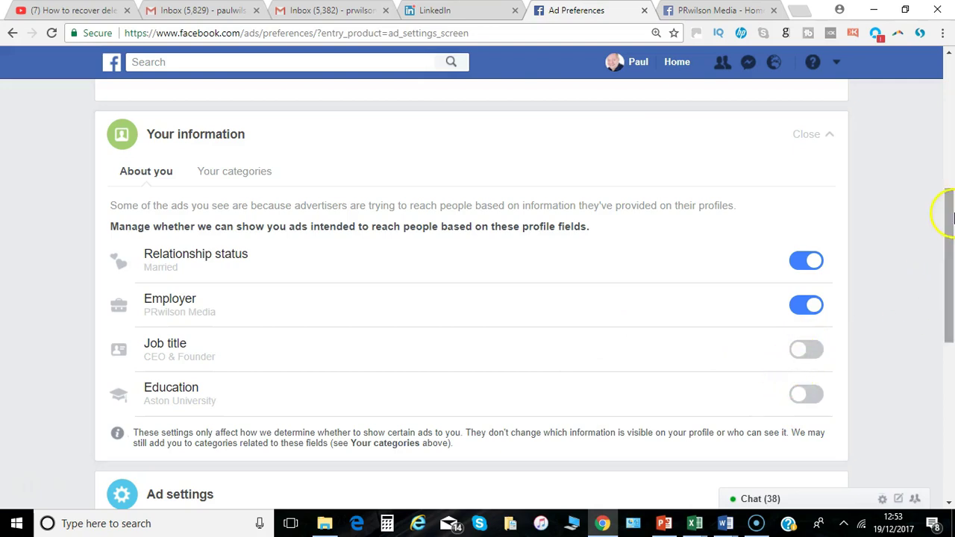
{"action": "left_click_drag", "start_coordinate": [950, 213], "coordinate": [952, 329]}
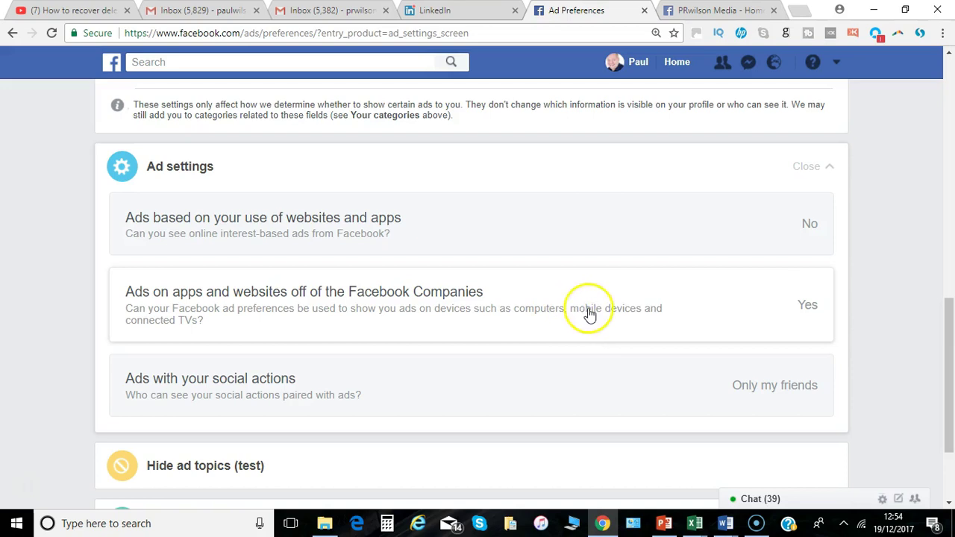
Change 'Ads on apps and websites off of the Facebook Companies' from Yes to No.
{"action": "left_click", "coordinate": [808, 312]}
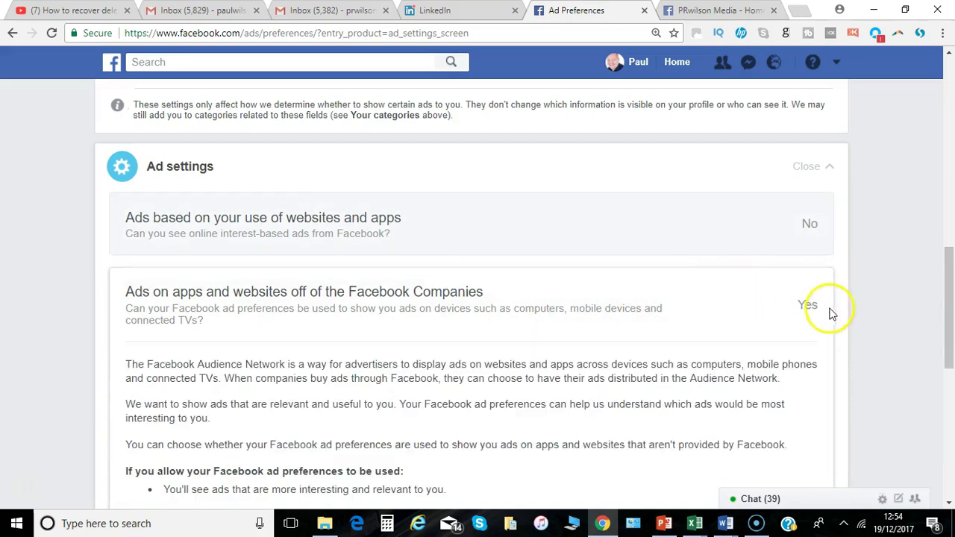
{"action": "left_click_drag", "start_coordinate": [946, 276], "coordinate": [948, 348]}
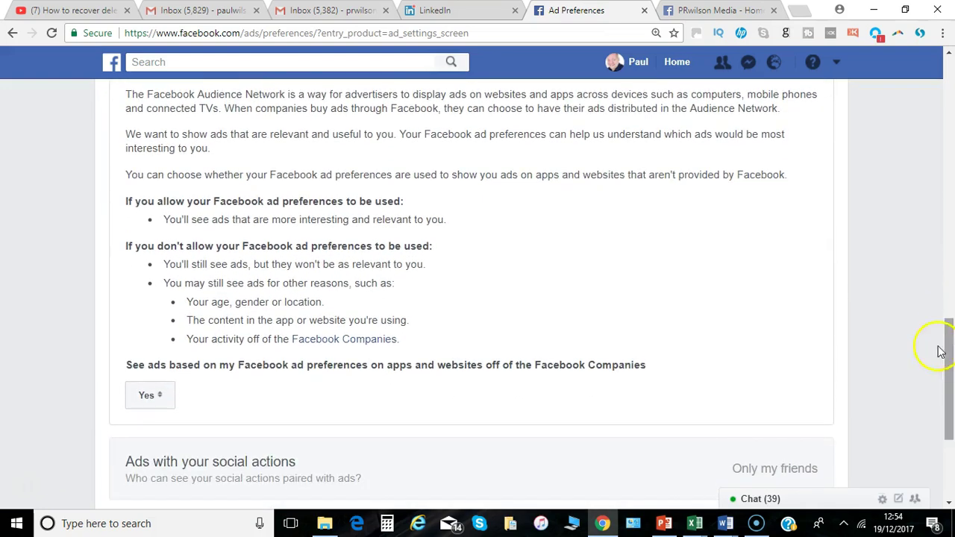
{"action": "left_click", "coordinate": [170, 396]}
{"action": "left_click", "coordinate": [149, 412]}
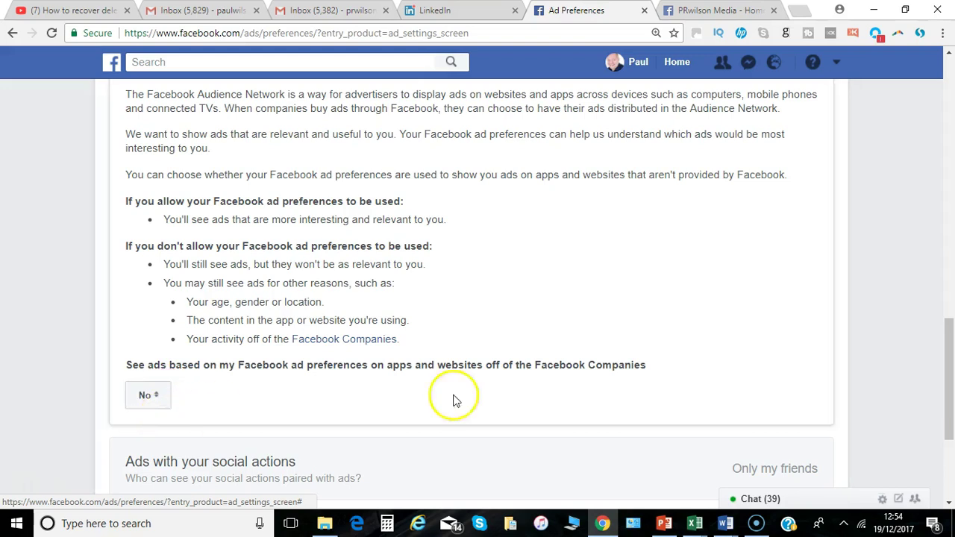
{"action": "left_click_drag", "start_coordinate": [949, 362], "coordinate": [949, 407]}
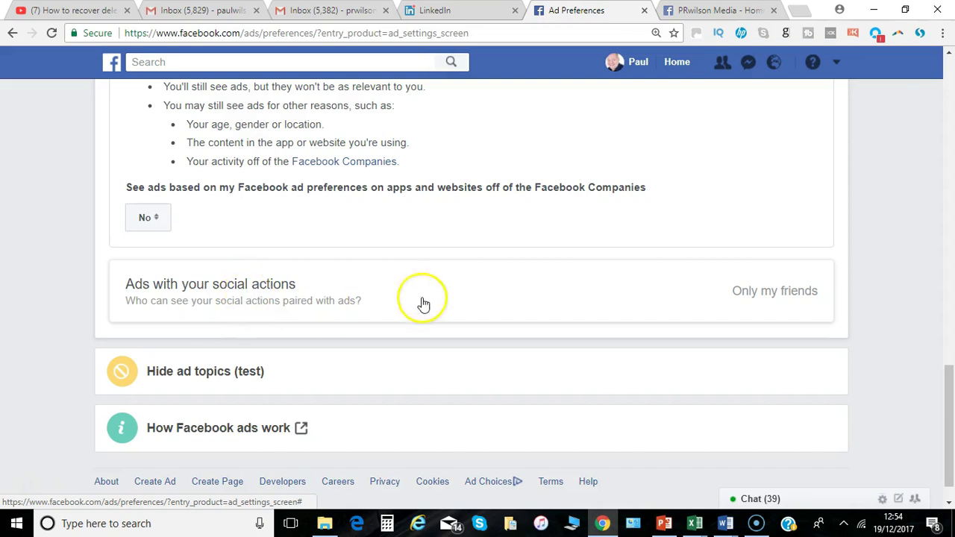
Set 'Include my social actions with ads for' to No One.
{"action": "left_click", "coordinate": [765, 296]}
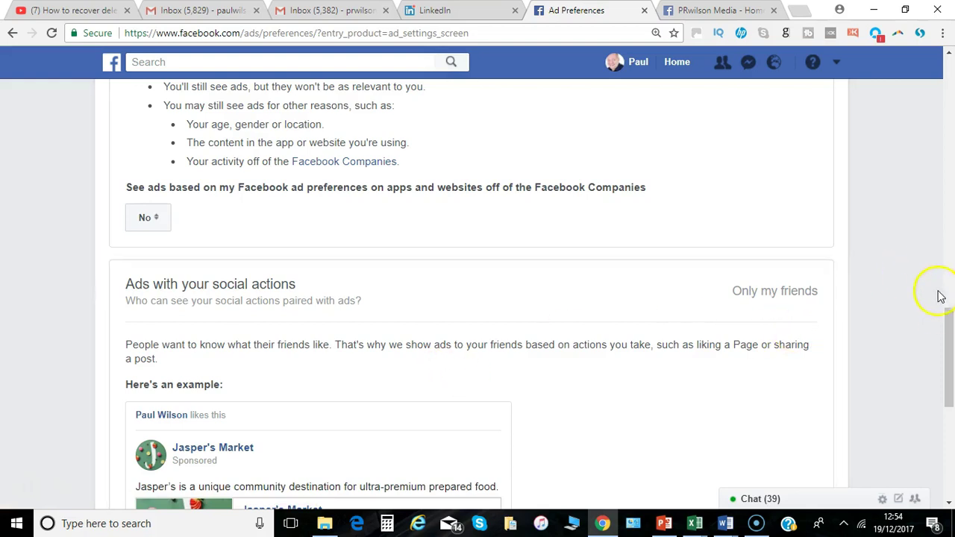
{"action": "left_click_drag", "start_coordinate": [946, 320], "coordinate": [950, 384]}
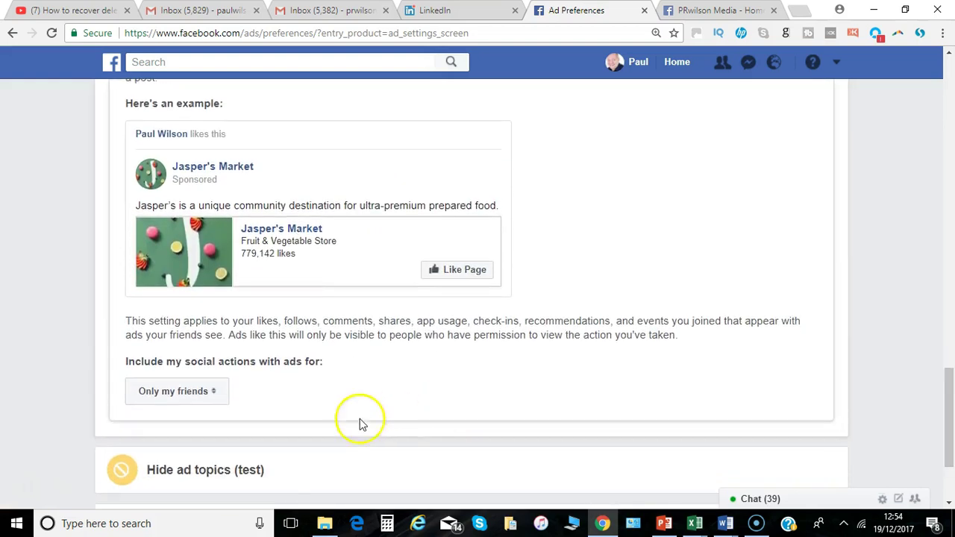
{"action": "left_click", "coordinate": [214, 400]}
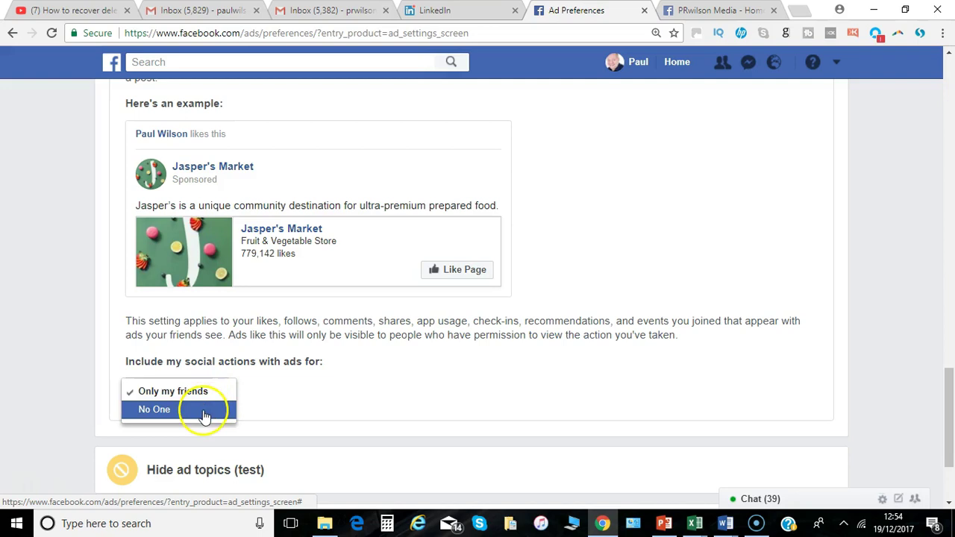
{"action": "left_click", "coordinate": [205, 415]}
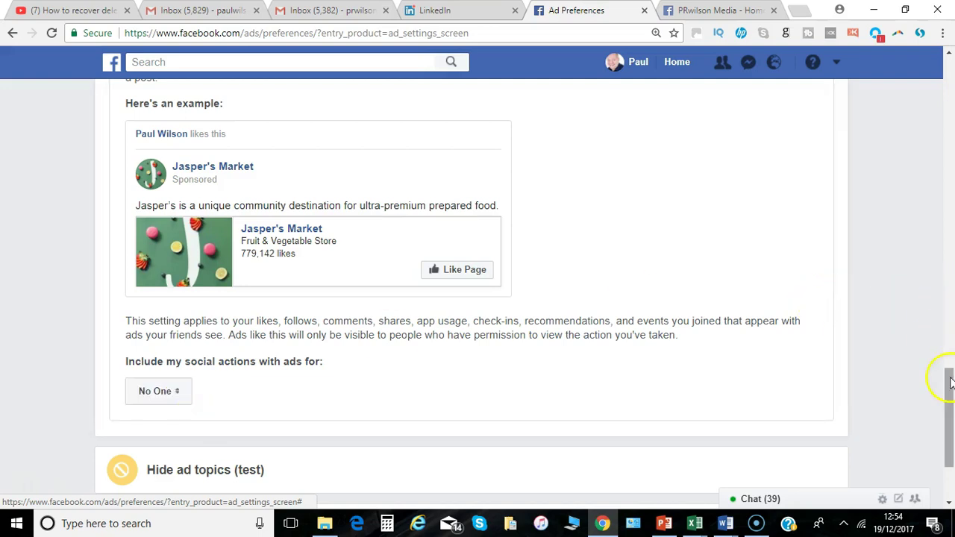
{"action": "left_click_drag", "start_coordinate": [945, 379], "coordinate": [950, 426]}
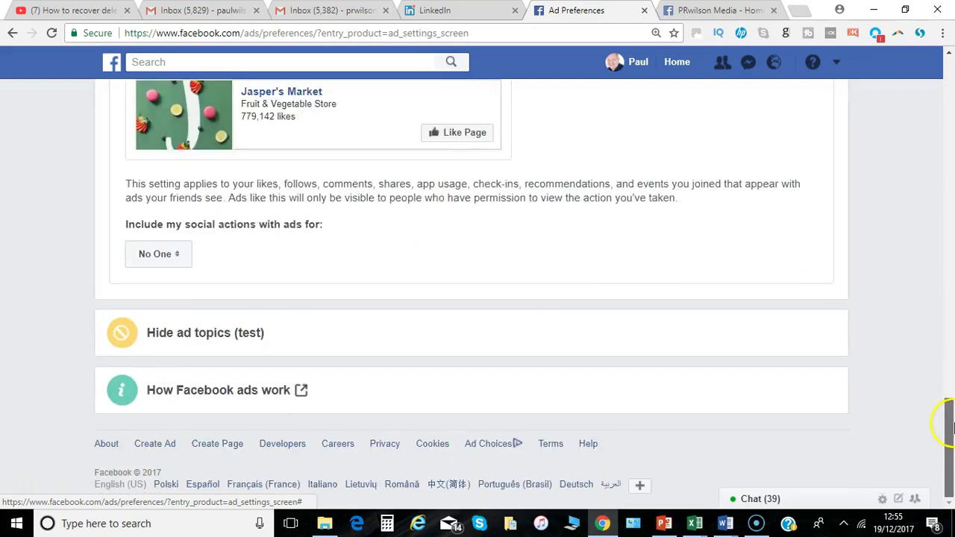
Expand 'Hide ad topics (test)' to reveal the Alcohol options, then return to the page top.
{"action": "left_click", "coordinate": [196, 337]}
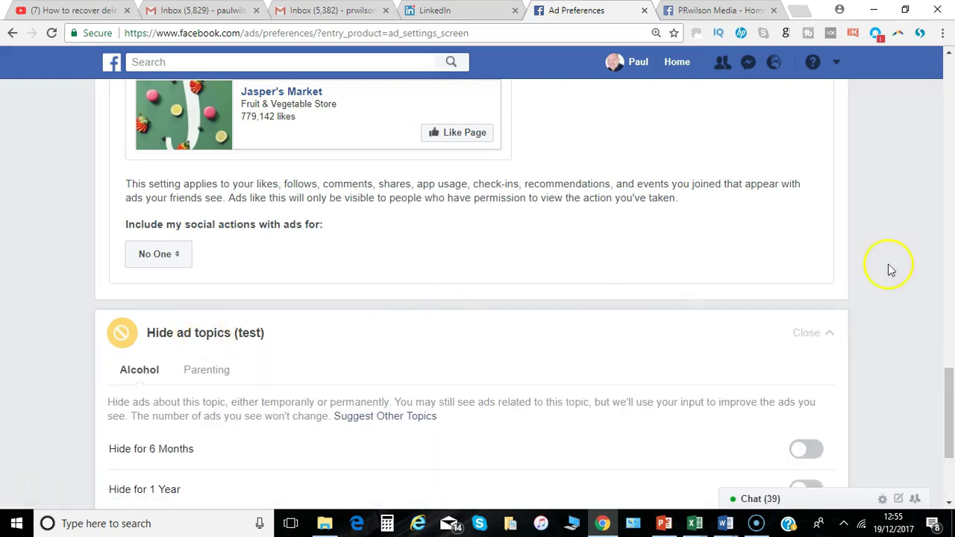
{"action": "left_click_drag", "start_coordinate": [948, 377], "coordinate": [948, 399]}
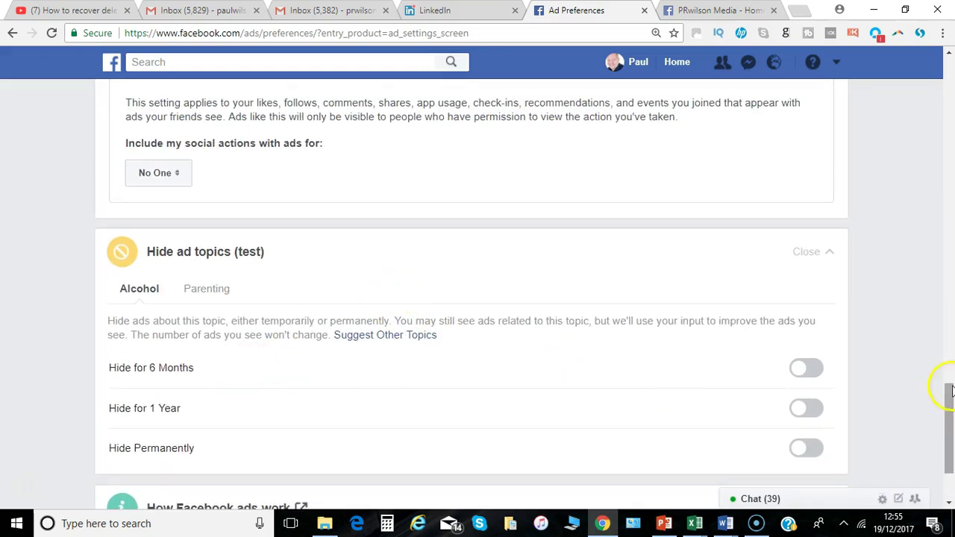
{"action": "left_click_drag", "start_coordinate": [952, 410], "coordinate": [878, 91]}
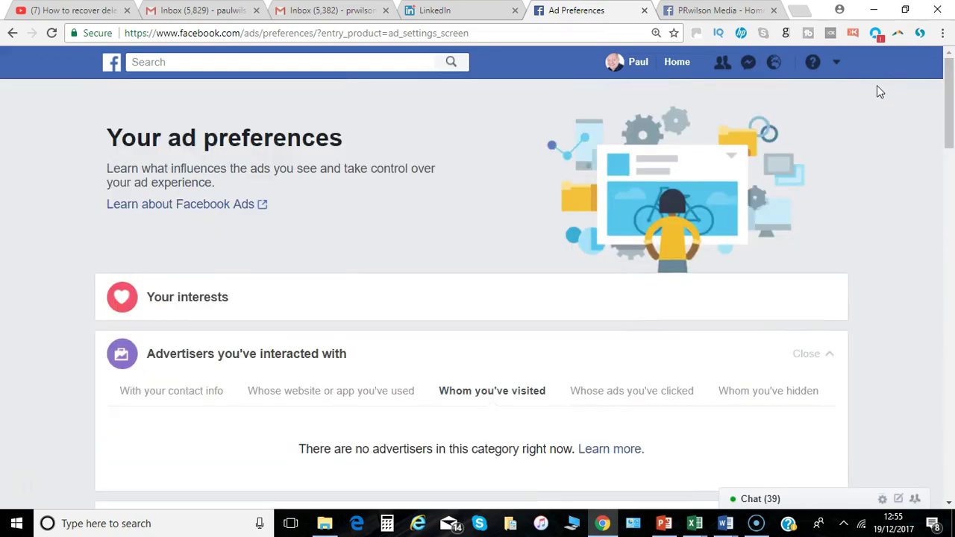